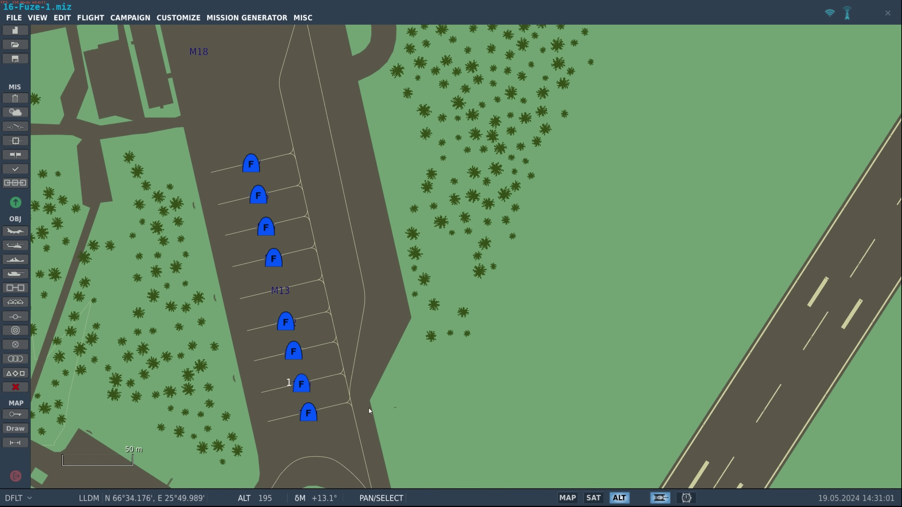
Step: Open the fuze settings of the GBU-38 on pylon 3 of the Ready Player 2 F-16's mission payload
click(302, 385)
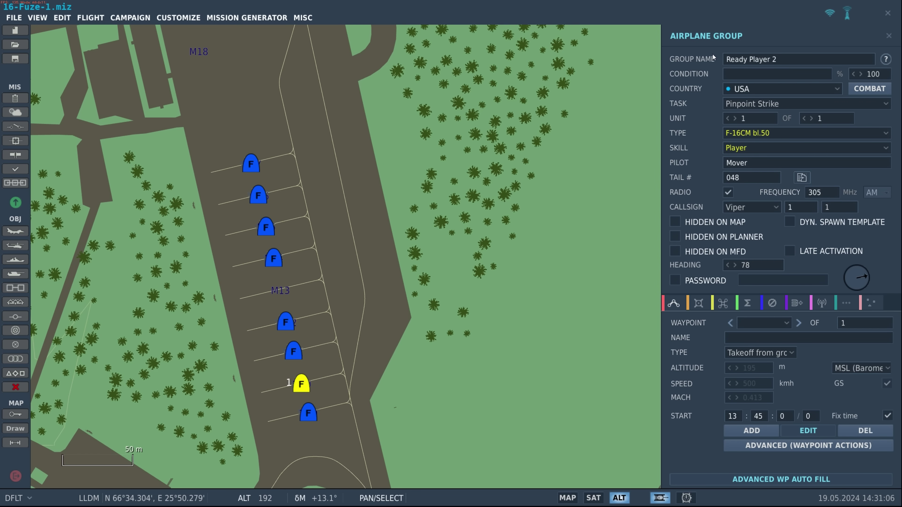
click(699, 304)
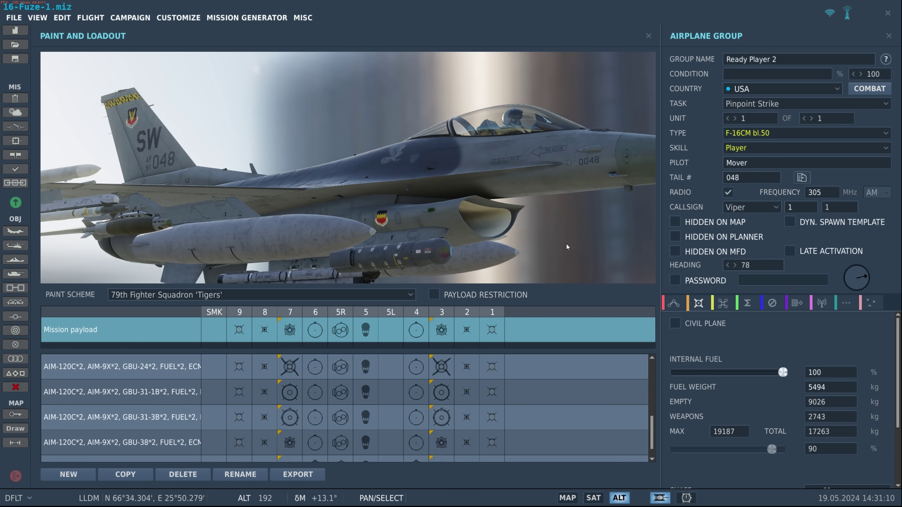
drag(564, 242, 270, 235)
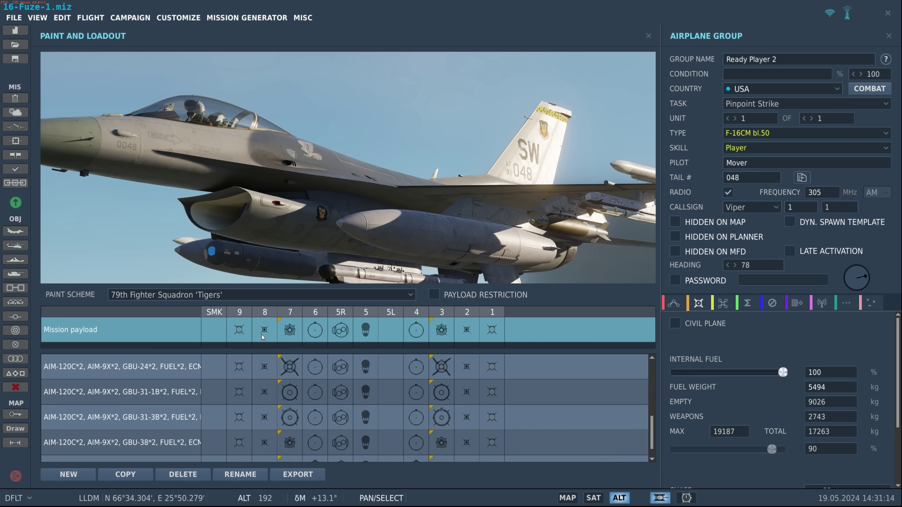
mouse_move(289, 335)
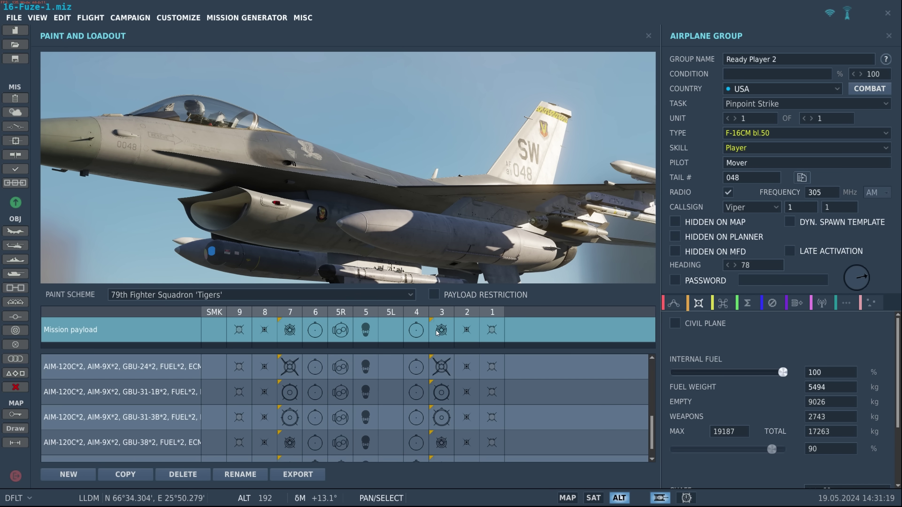
mouse_move(437, 332)
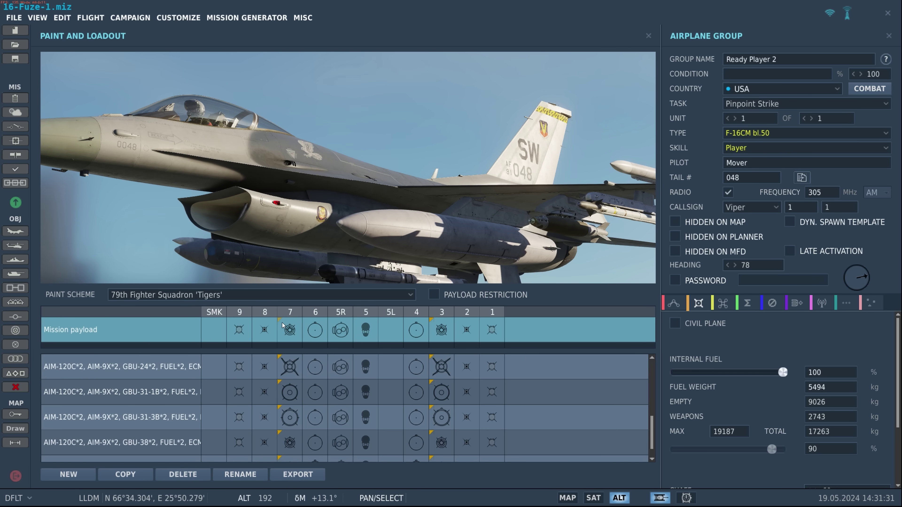
right_click(431, 327)
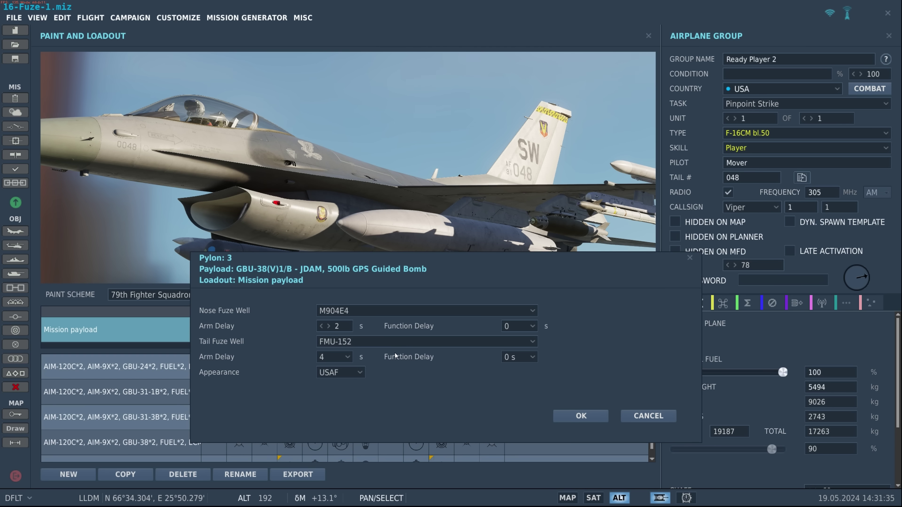
drag(431, 259, 322, 291)
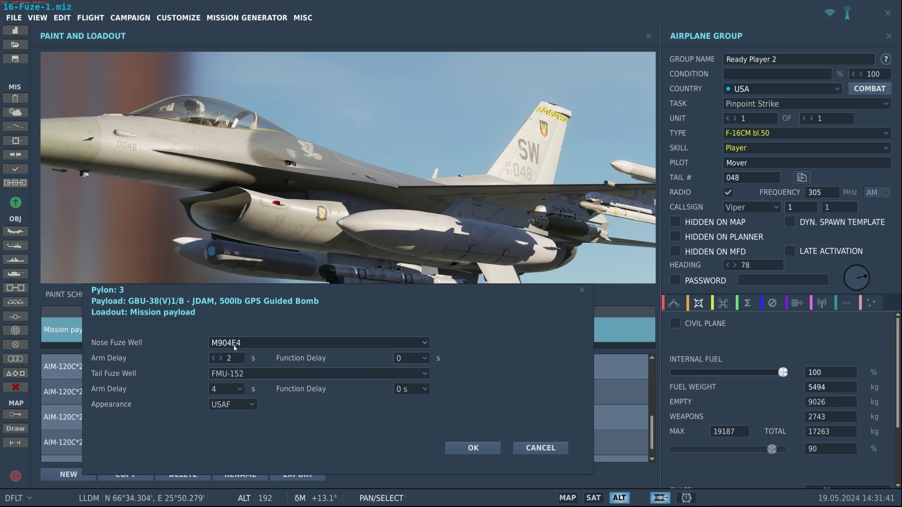
Step: Set the GBU-38's nose fuze well to DSU-33
click(283, 346)
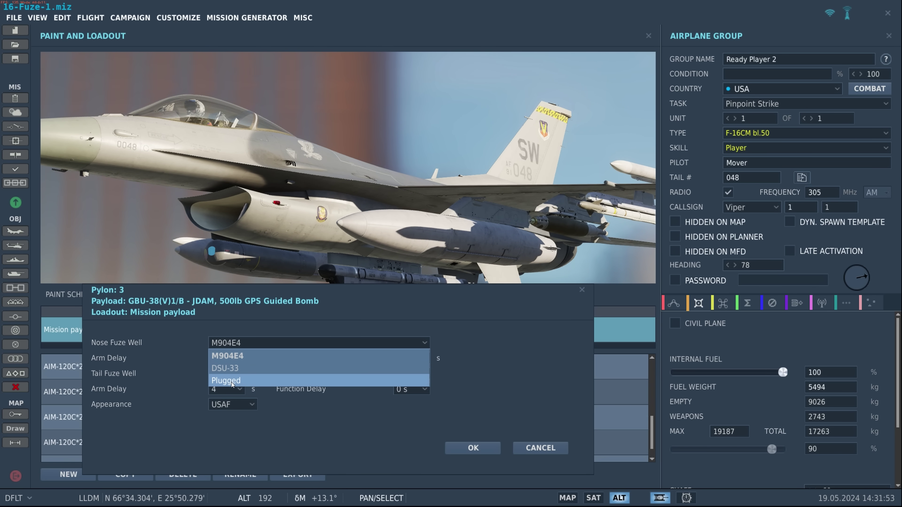
click(219, 345)
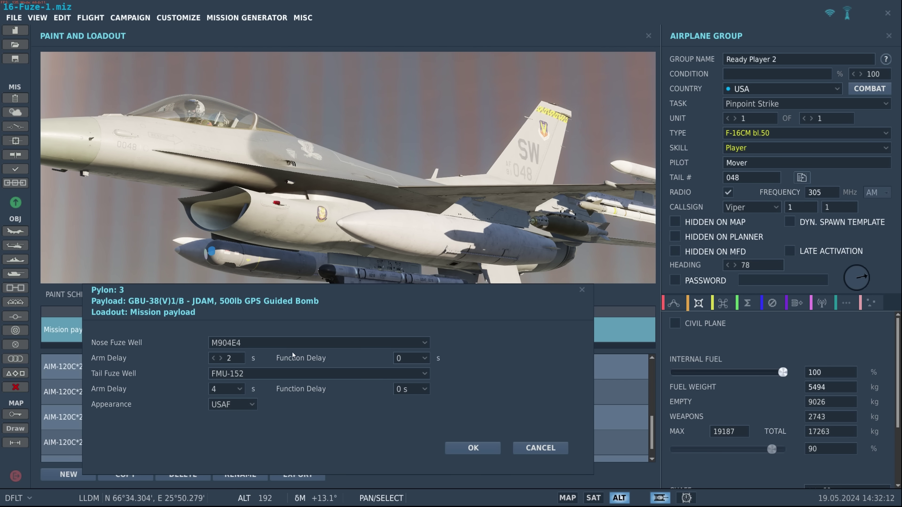
click(254, 346)
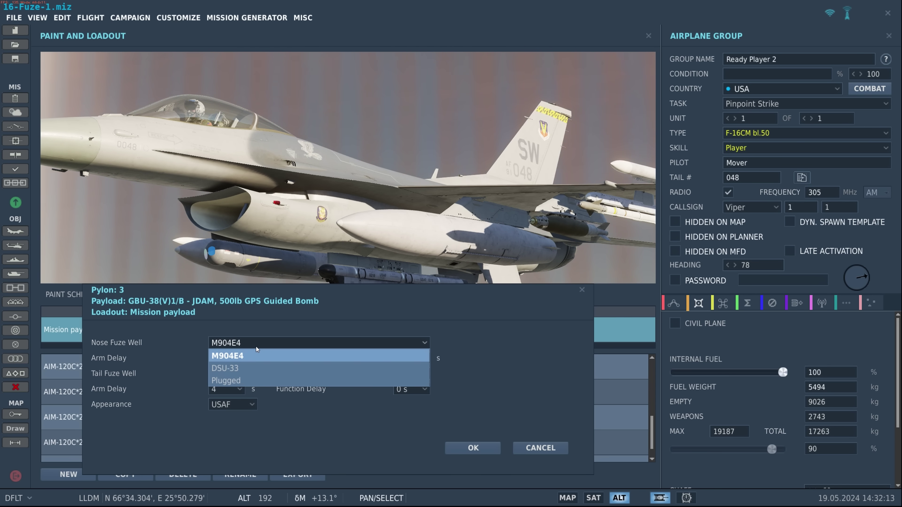
click(243, 371)
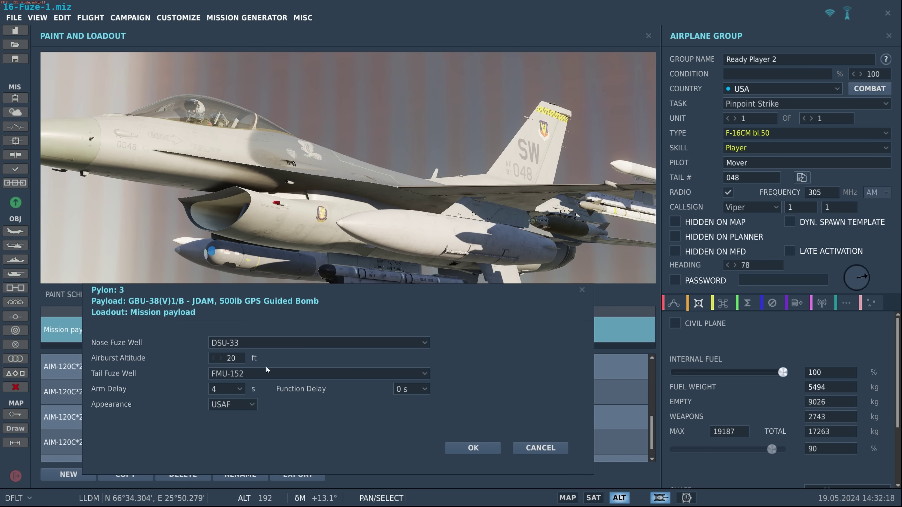
Step: Set the GBU-38's nose fuze well to Plugged with a Long Conical plug
click(259, 344)
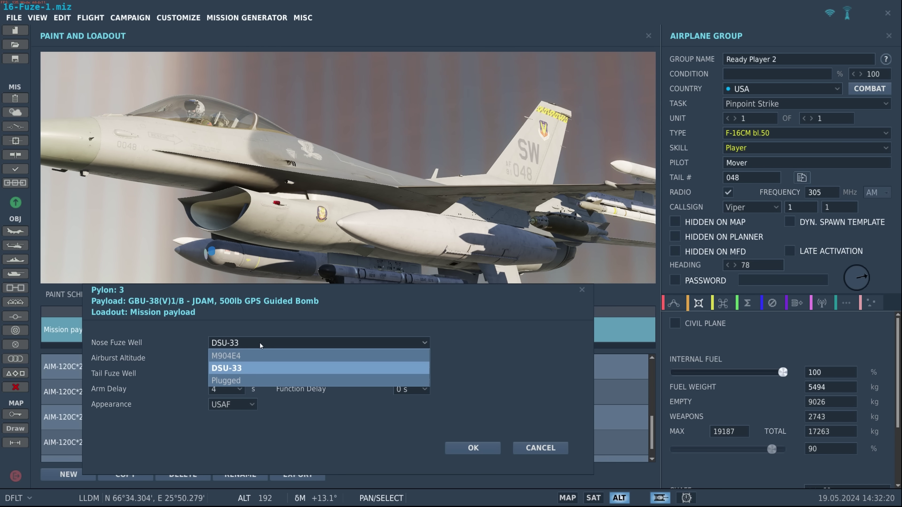
click(241, 380)
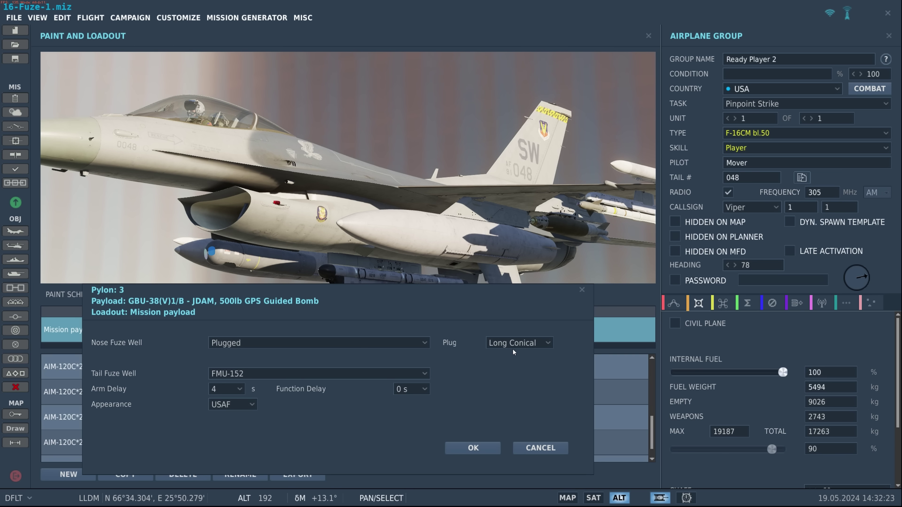
click(500, 344)
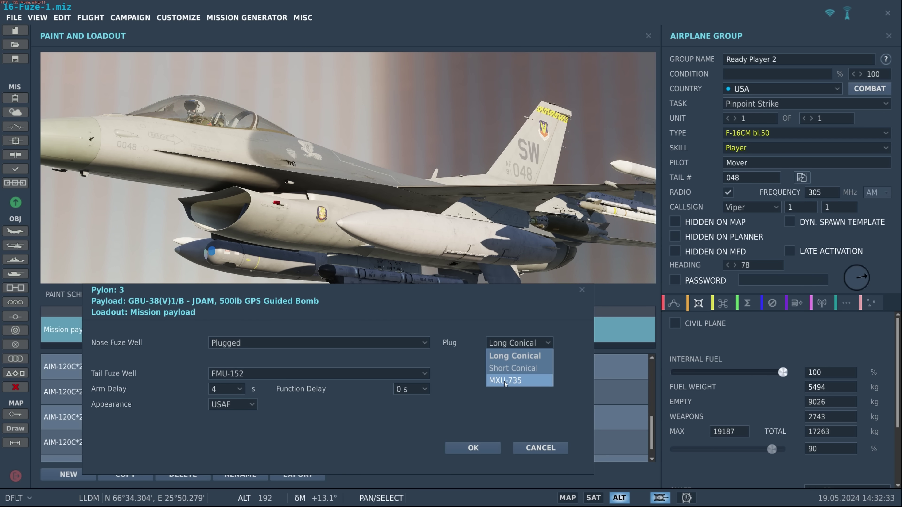
click(521, 357)
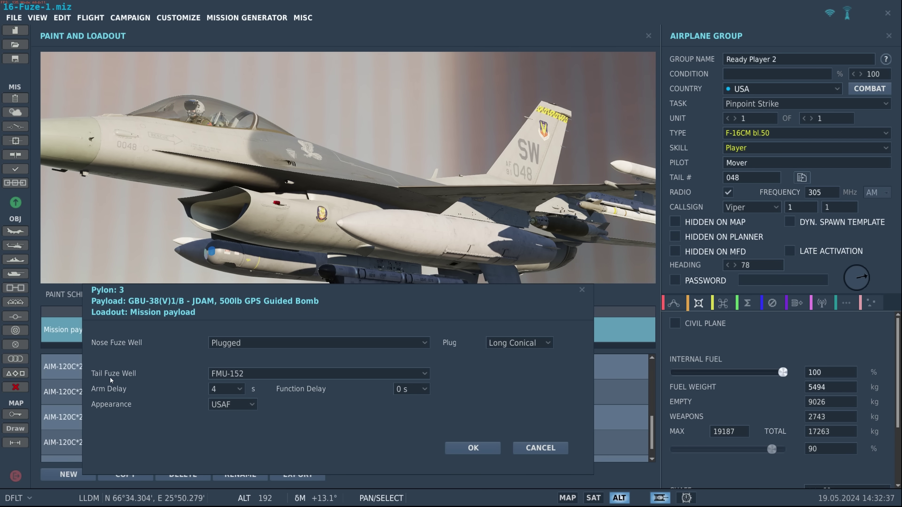
Step: Set the GBU-38's tail fuze well to Plugged and check the available nose plug types
click(266, 373)
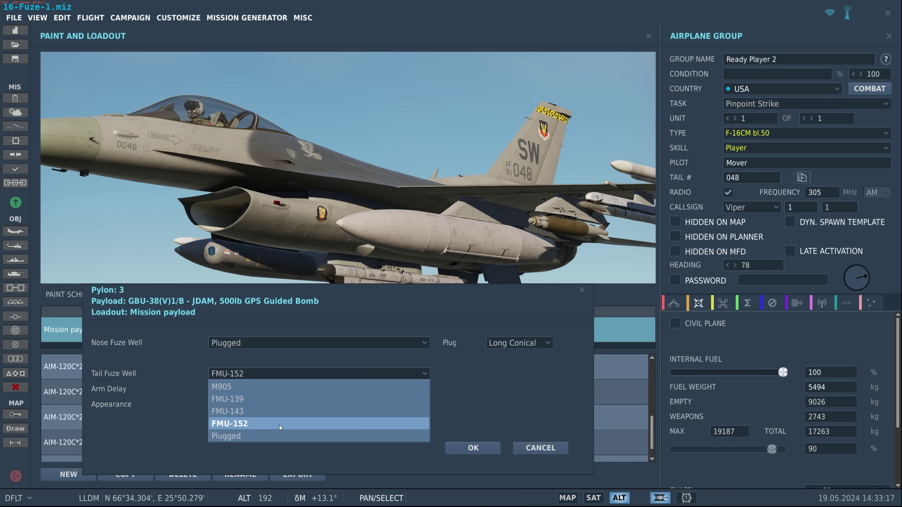
click(248, 434)
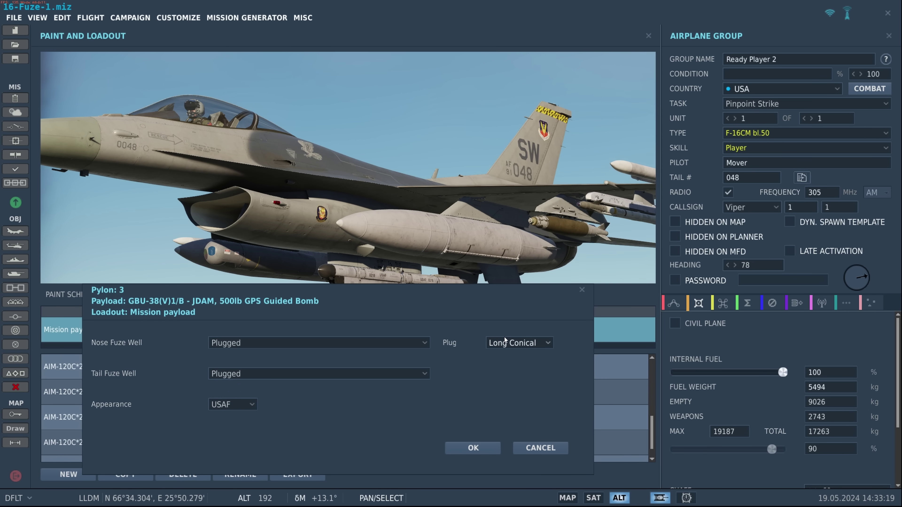
click(518, 342)
click(518, 342)
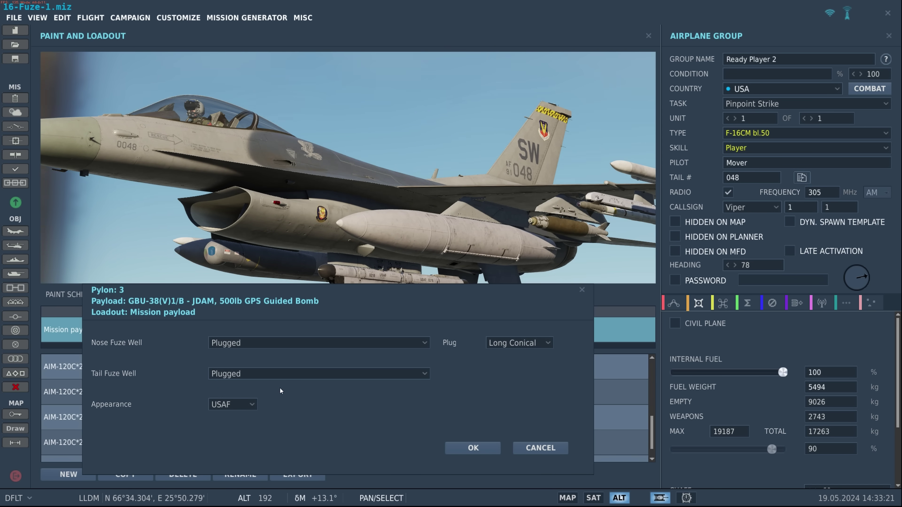
Step: Fit an FMU-143 in the GBU-38's tail fuze well with a function delay of 0.12 s
click(248, 374)
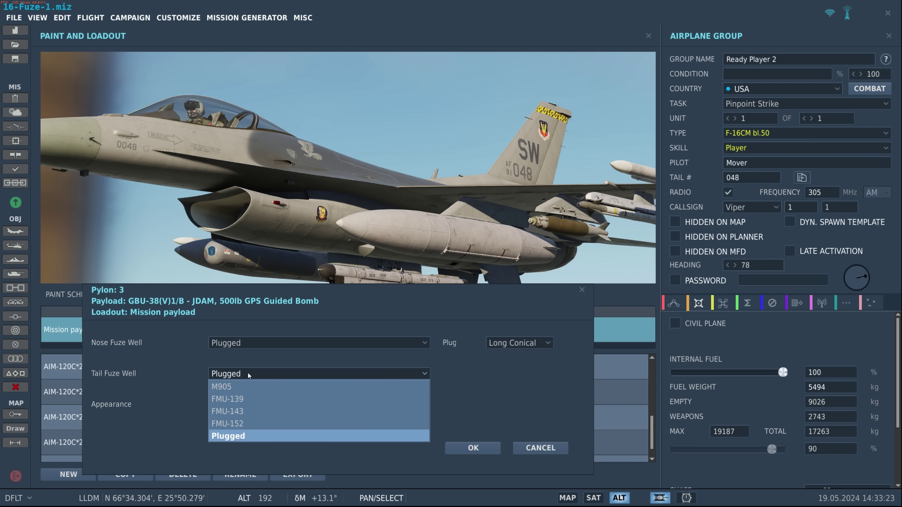
click(235, 411)
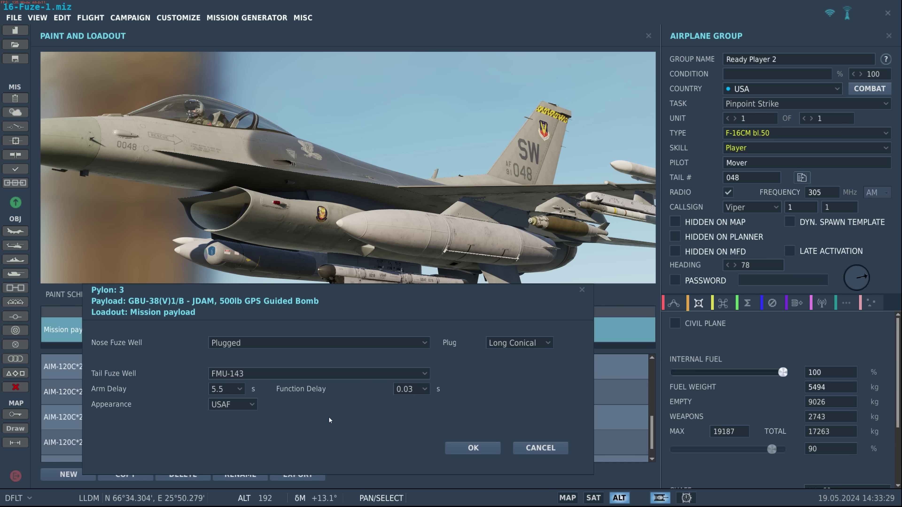
click(425, 390)
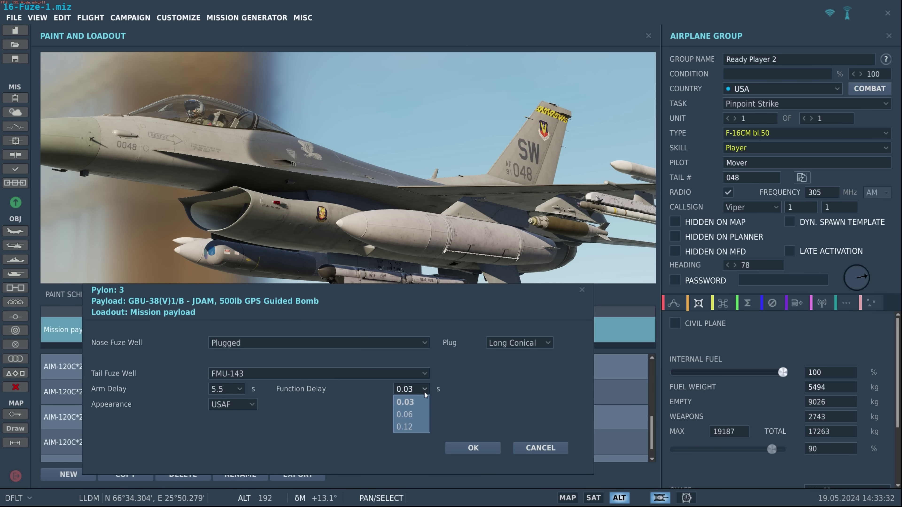
click(409, 427)
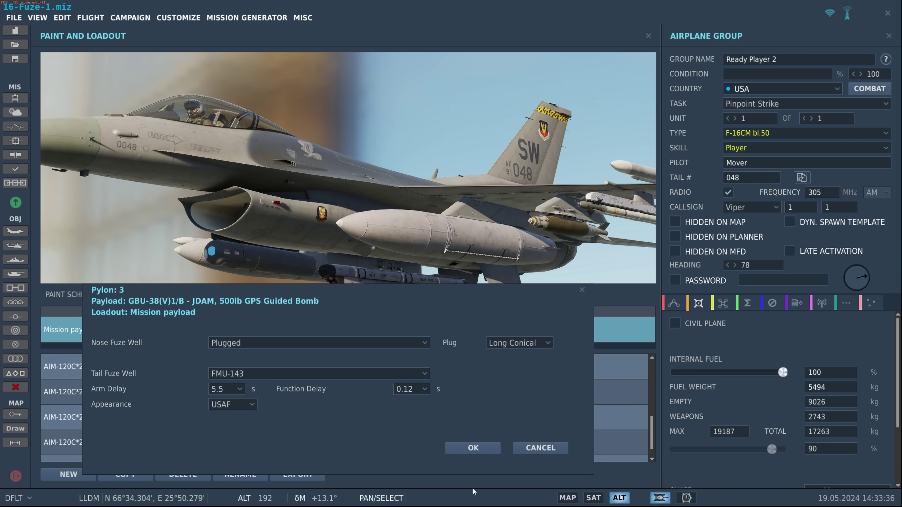
Step: Try the USN appearance on the GBU-38, return it to USAF and accept the fuze settings
click(226, 404)
click(230, 427)
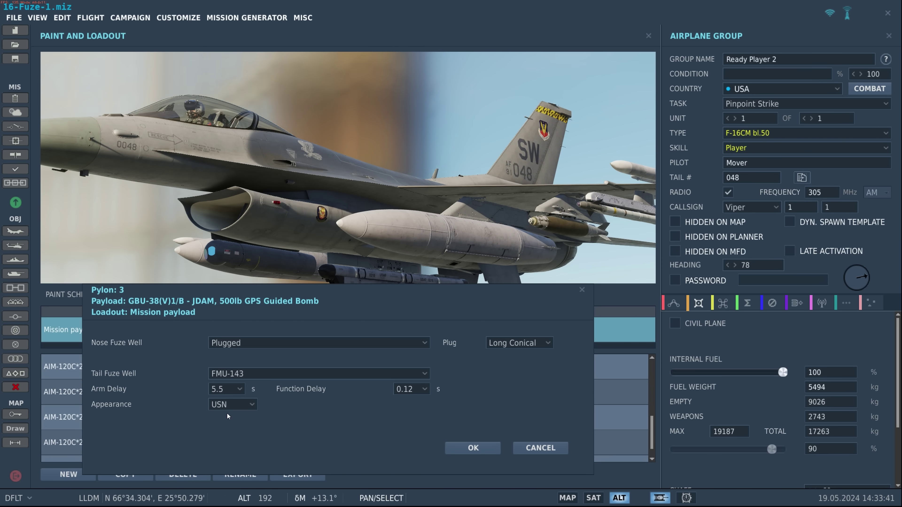
click(216, 405)
click(229, 416)
click(476, 444)
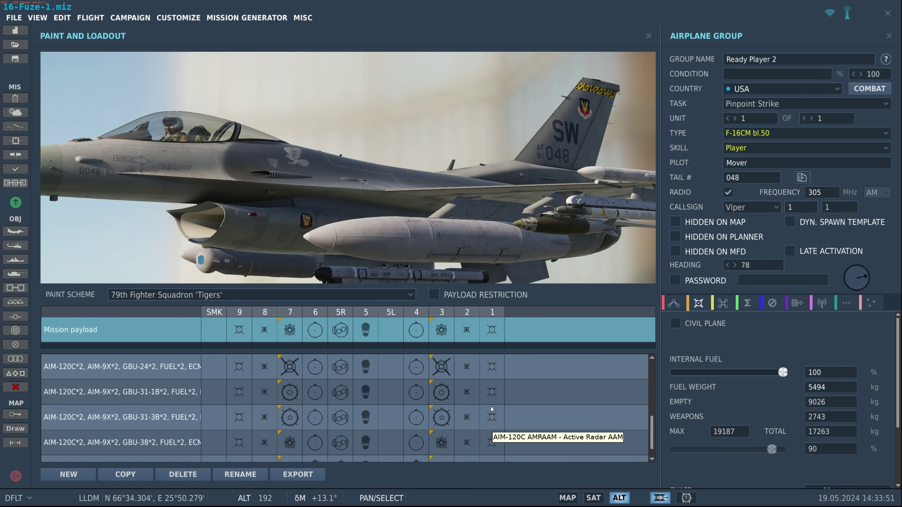
Step: Select the AIM-120C*2, AIM-9X*2, GBU-12*2 loadout and choose FMU-152 as the tail fuze of the pylon 3 bomb
scroll(491, 408, up, 3)
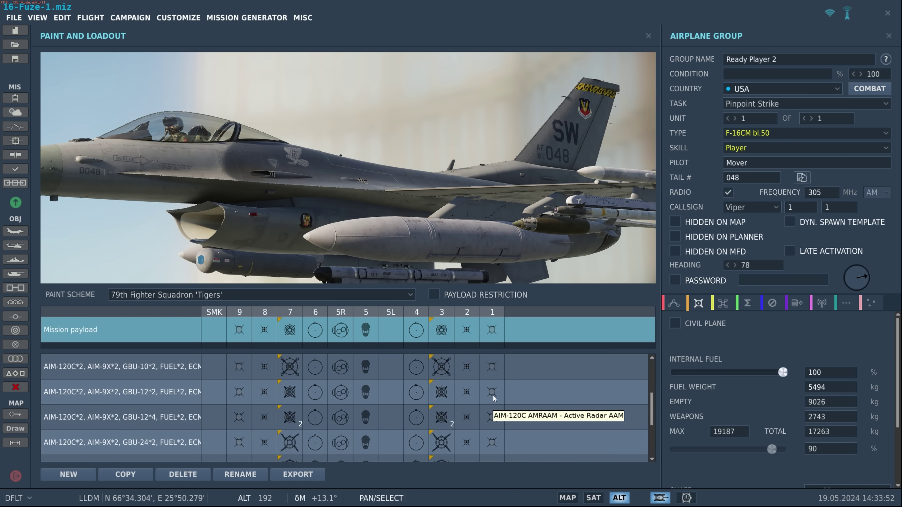
click(441, 393)
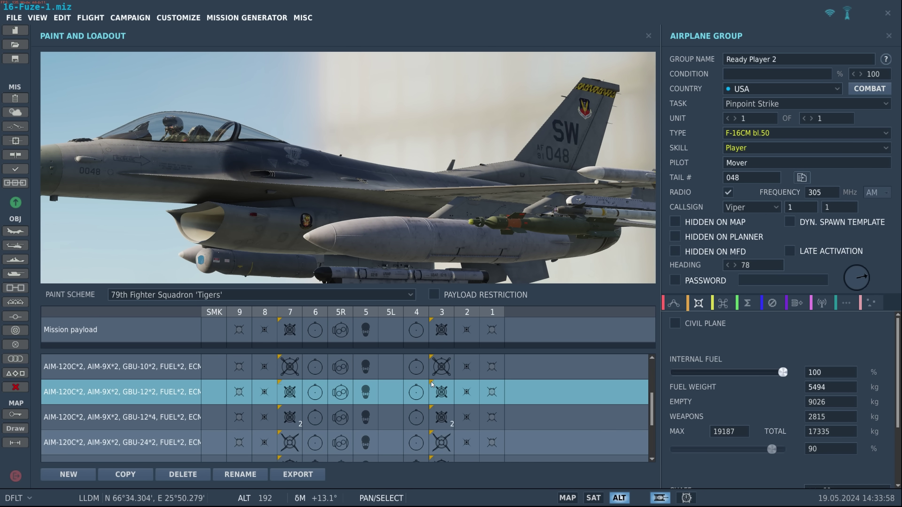
click(431, 385)
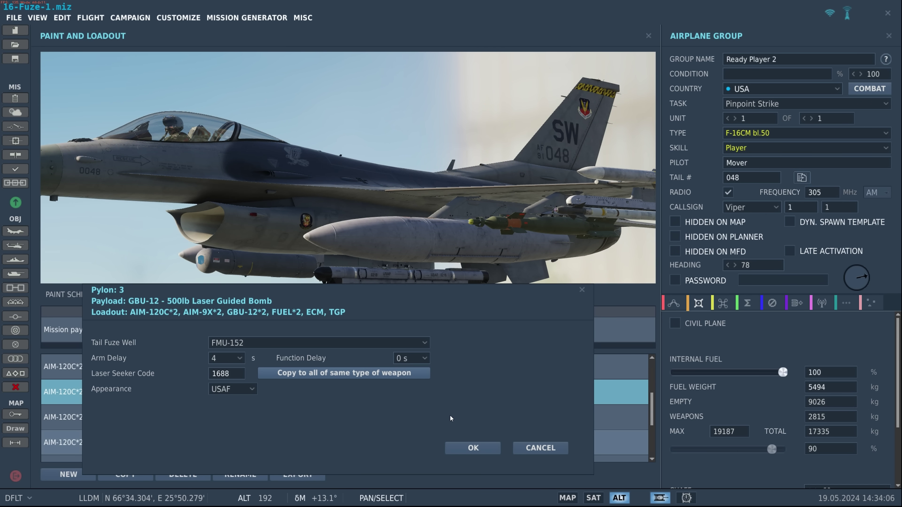
click(249, 343)
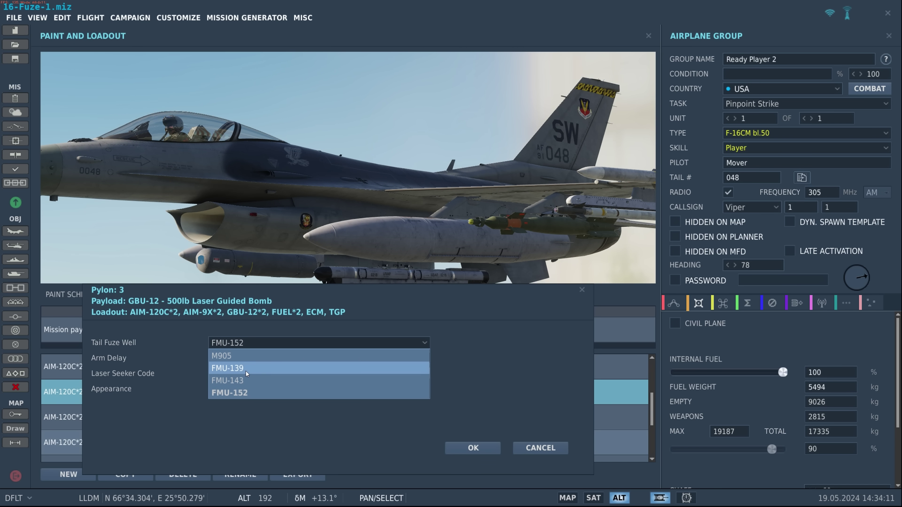
click(246, 394)
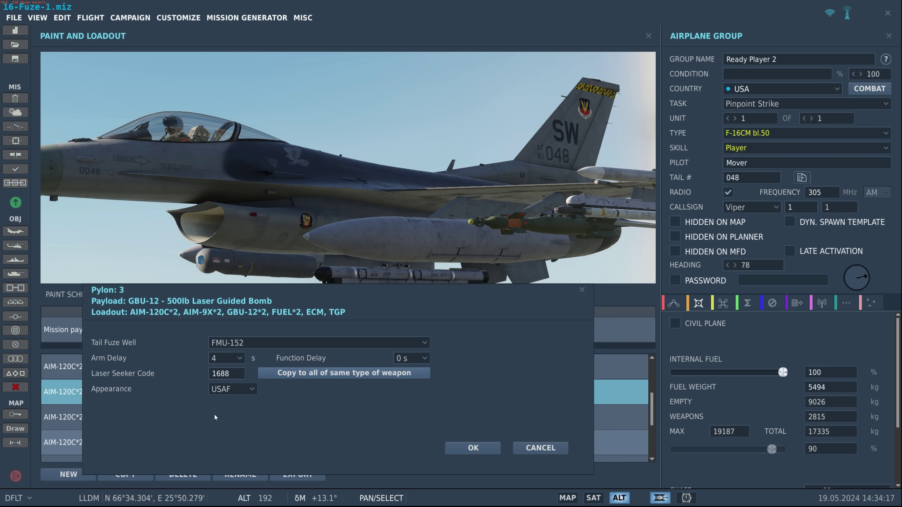
Step: Choose a 0 s function delay and USAF appearance for the pylon 3 GBU-12, and accept the settings
click(403, 358)
click(404, 372)
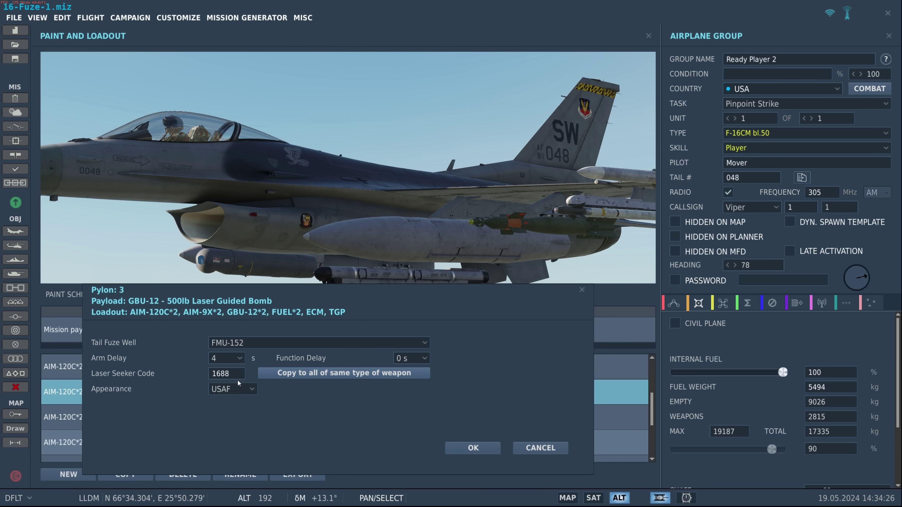
mouse_move(238, 379)
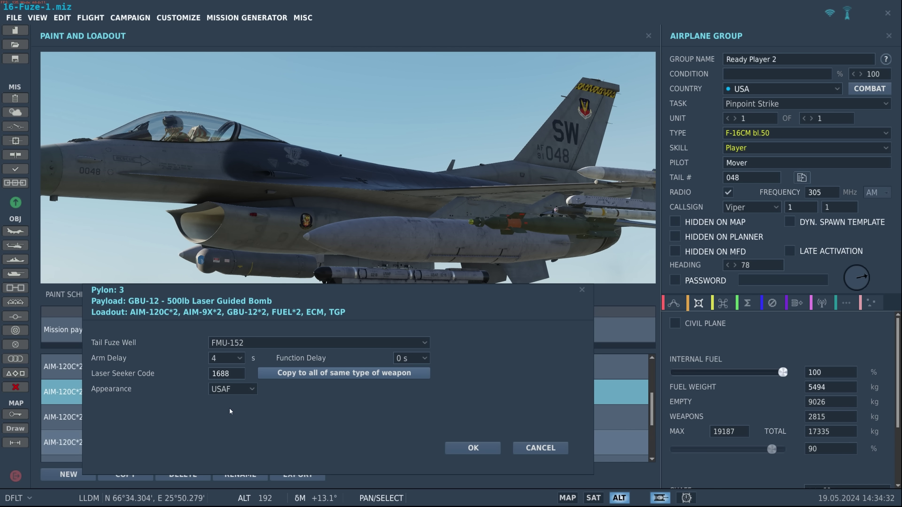
click(228, 391)
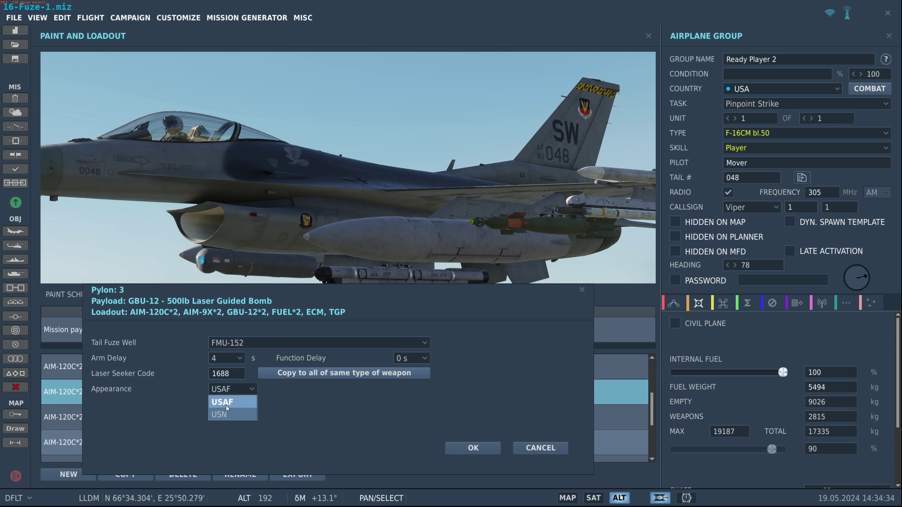
click(226, 403)
click(474, 449)
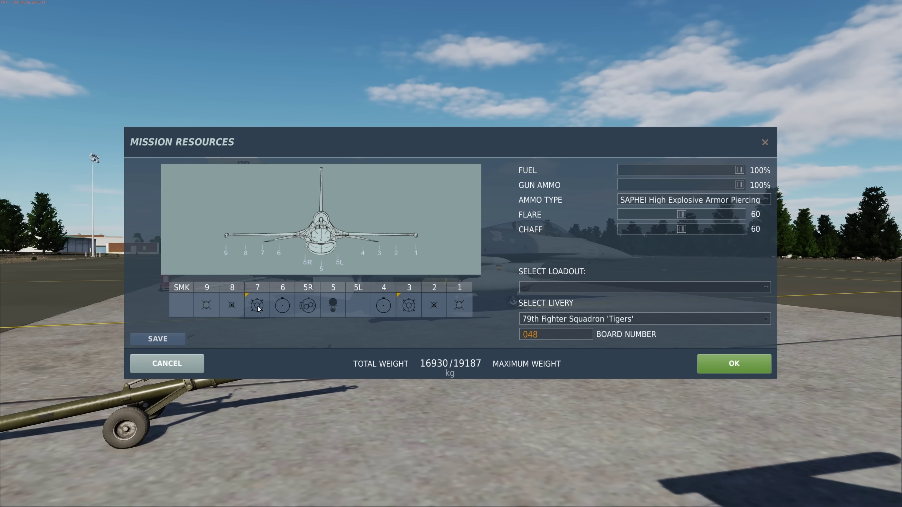
Step: Set pylon 7's CBU-87 to a 2200 ft airburst altitude and 2500 RPM spin rate, and cancel out of Mission Resources
mouse_move(258, 308)
mouse_move(411, 312)
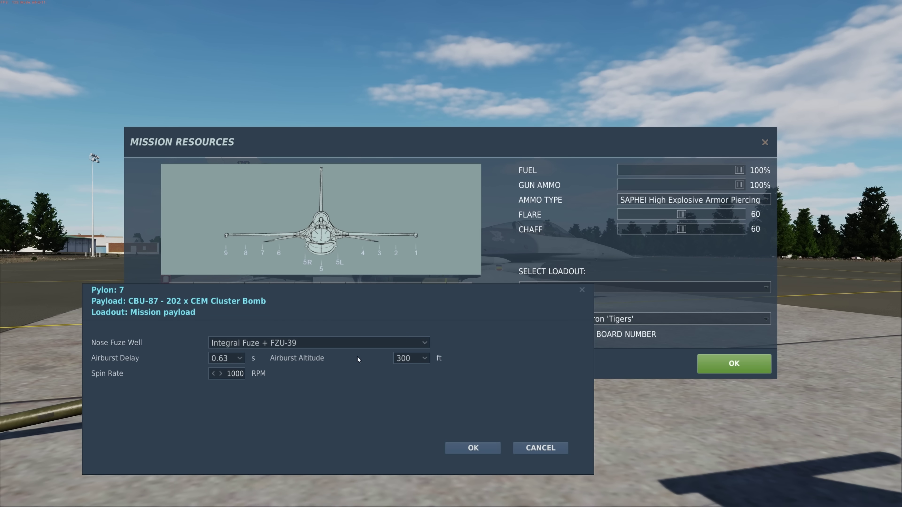
click(424, 358)
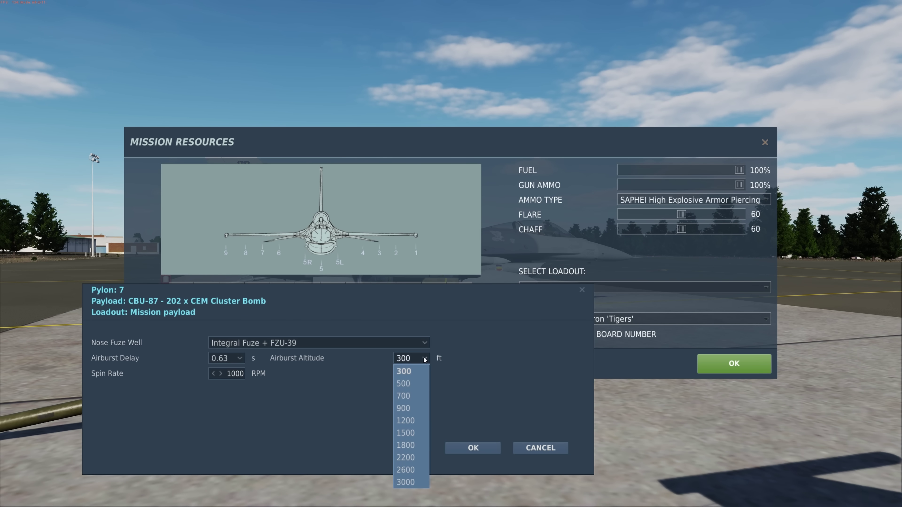
click(412, 458)
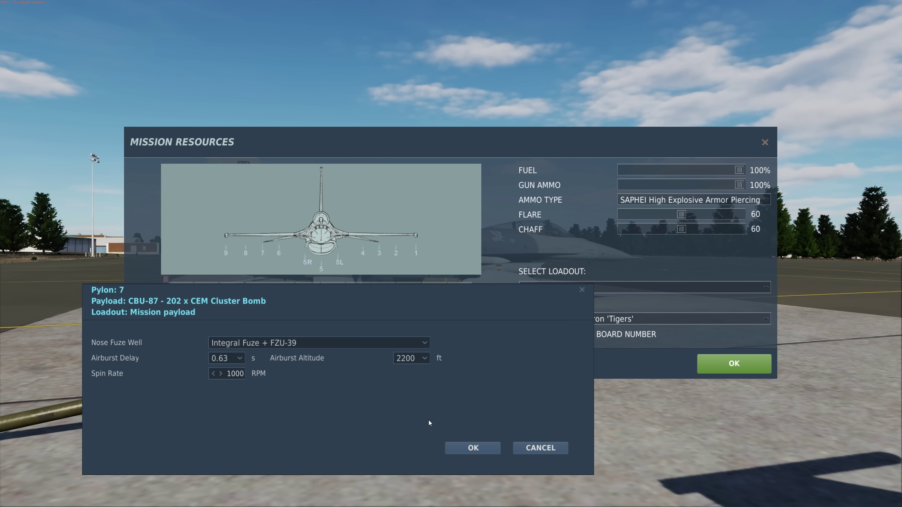
click(221, 376)
click(221, 376)
click(220, 376)
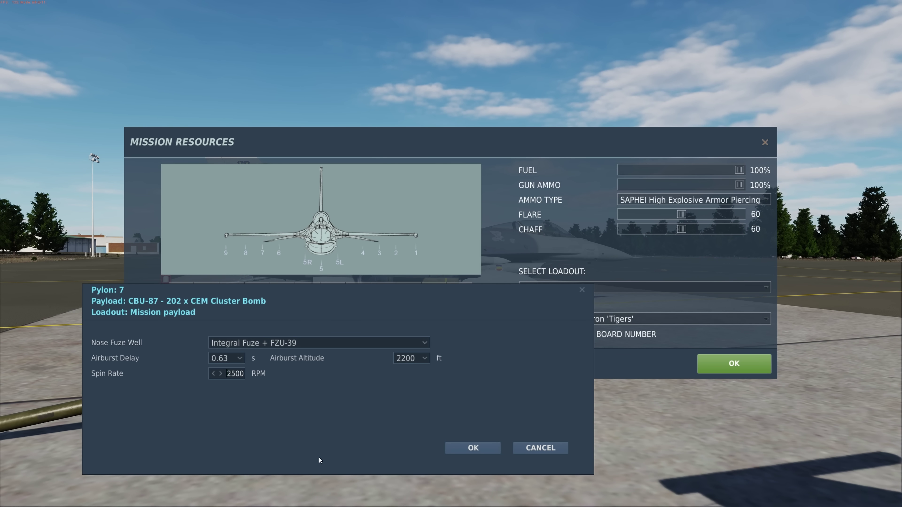
click(489, 452)
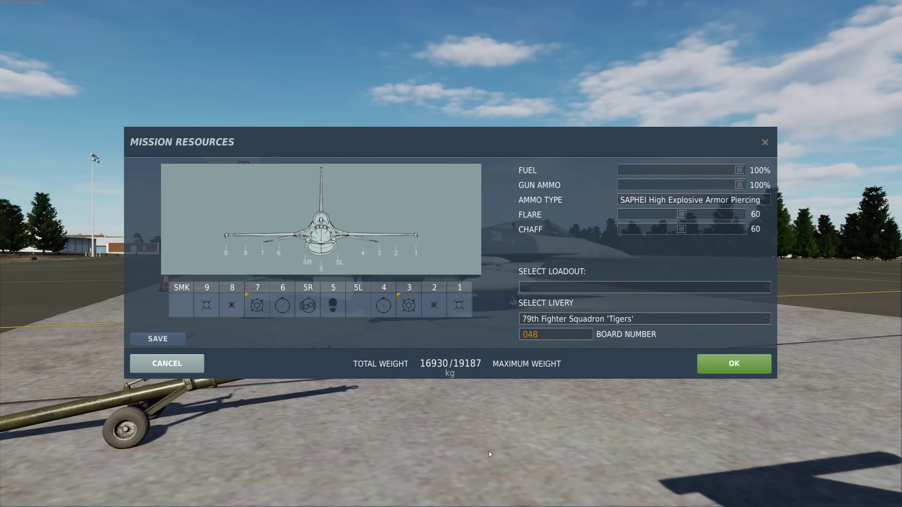
click(199, 369)
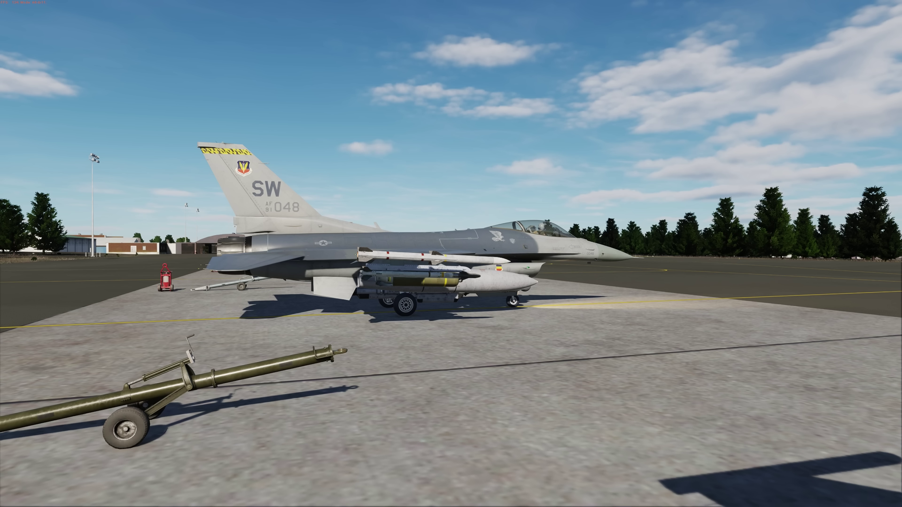